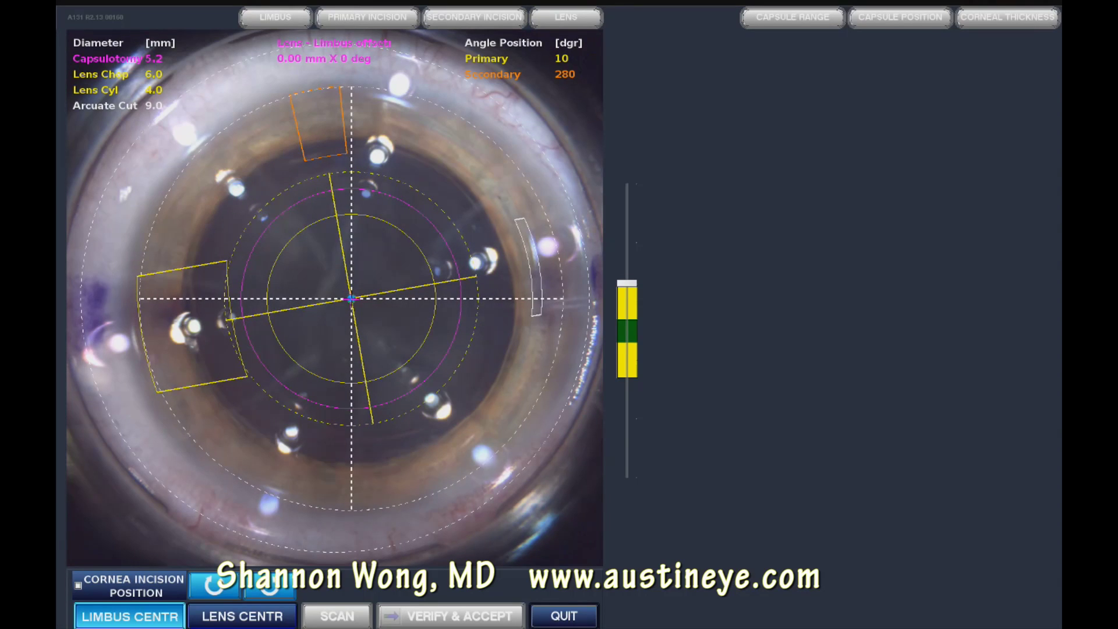
- Activate the LIMBUS step on the eye image to edit the limbus-centred incision layout
left_click(142, 335)
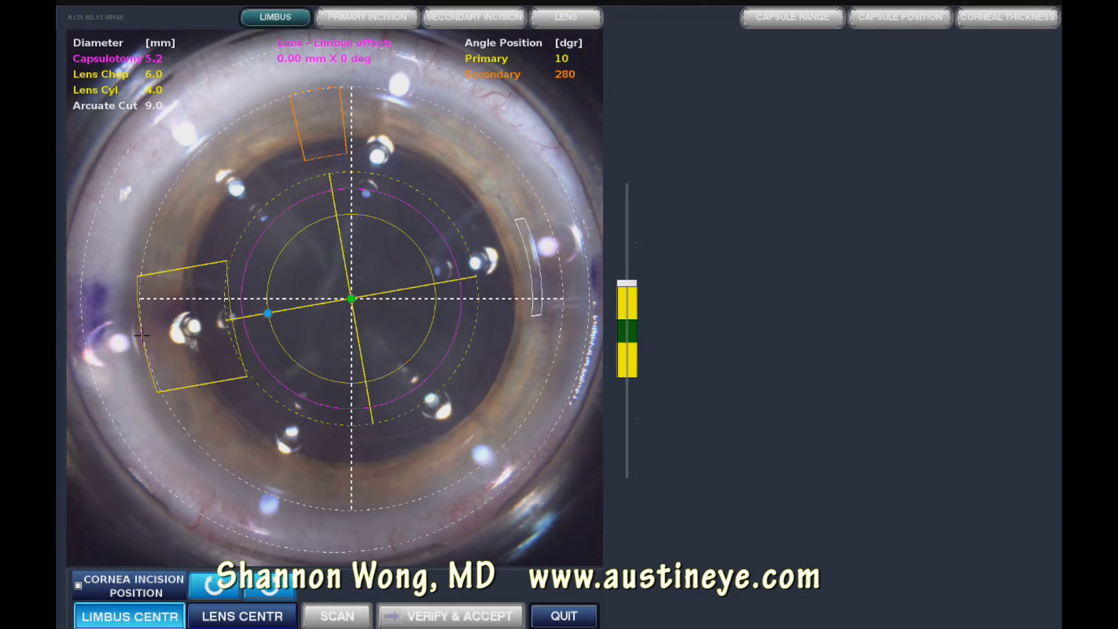
- Fine-tune the left incision box position and pull the top orange primary incision inward
left_click_drag(142, 335, 133, 336)
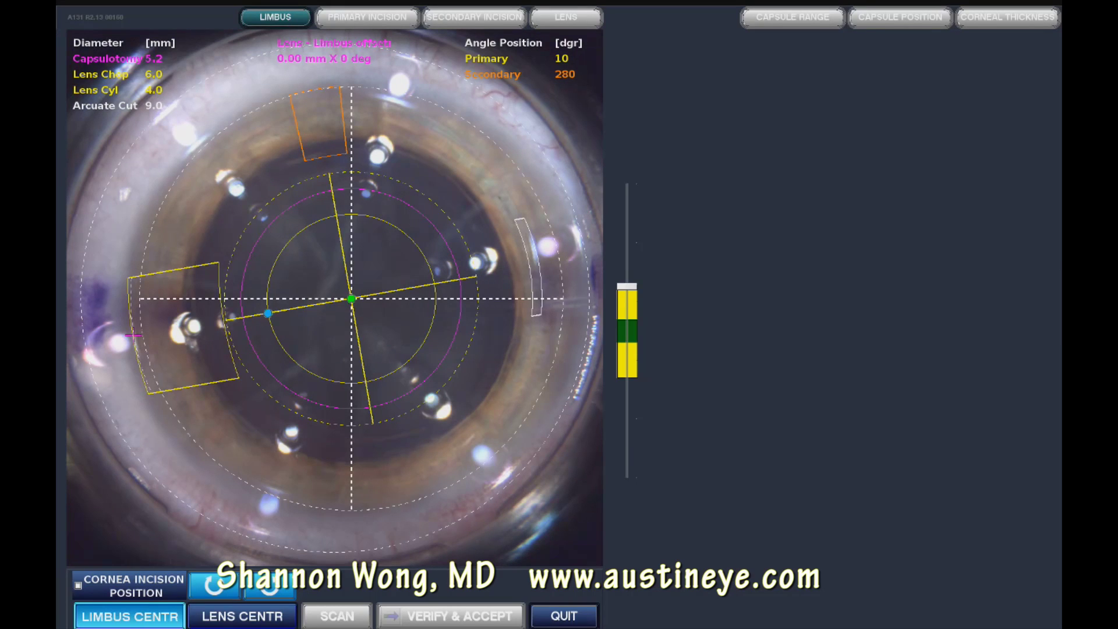
left_click_drag(134, 336, 133, 339)
left_click_drag(315, 91, 281, 107)
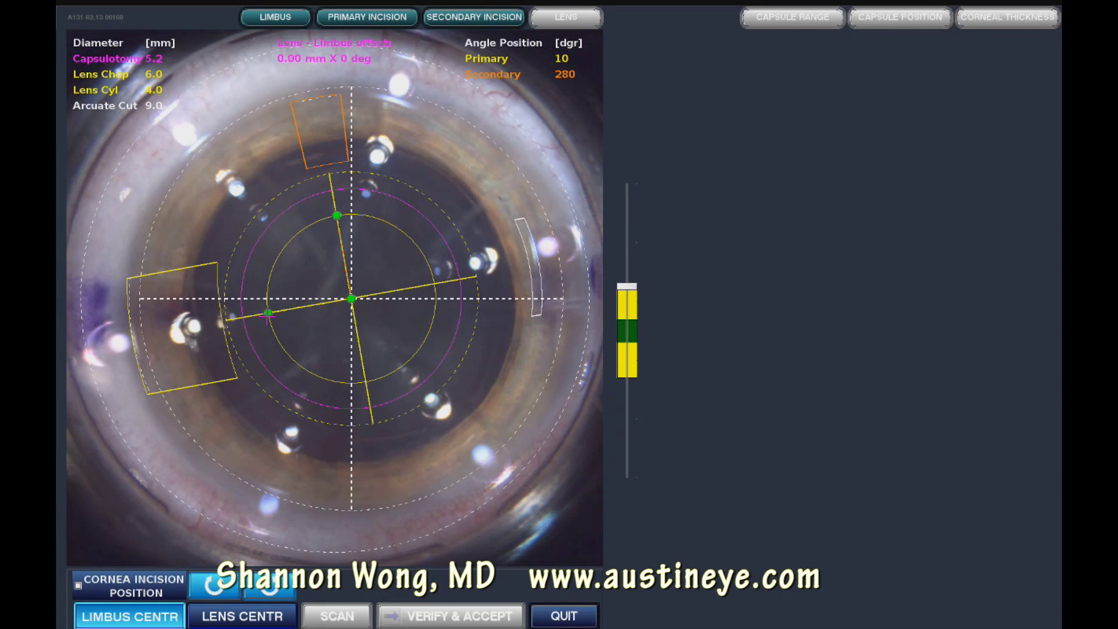
left_click_drag(130, 336, 124, 344)
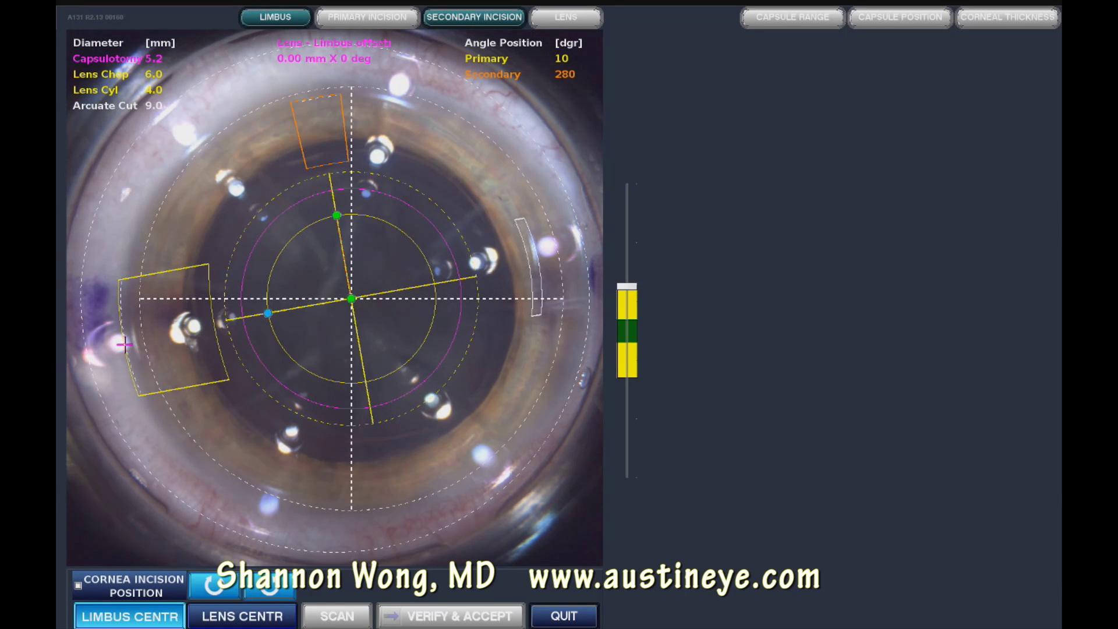
- Settle the left incision box and move the top orange incision back out toward the limbus
left_click_drag(124, 344, 124, 345)
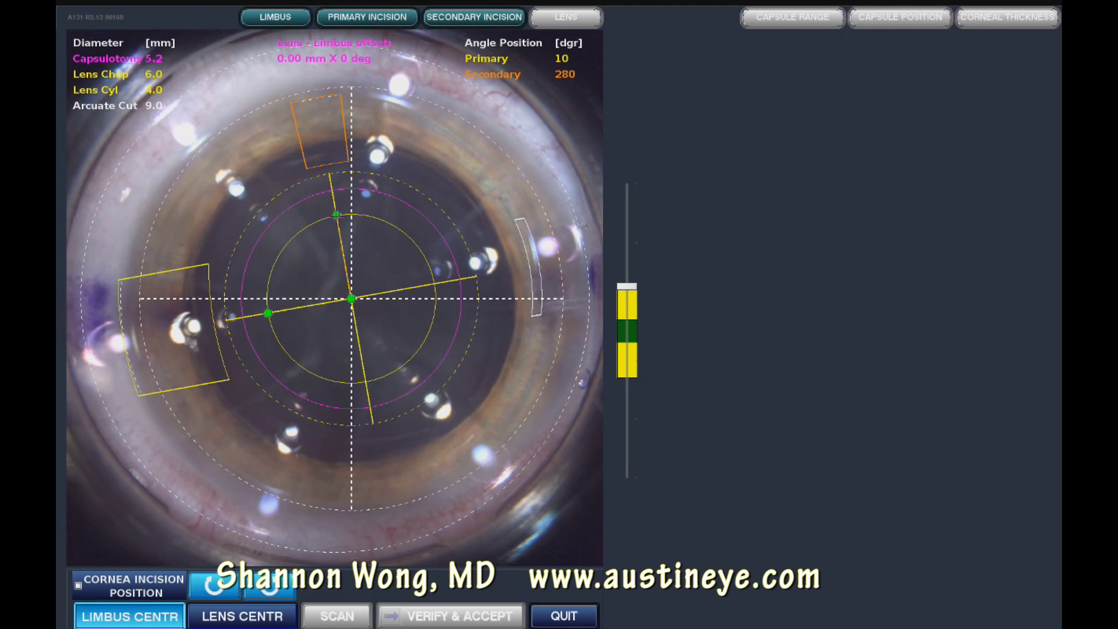
left_click_drag(317, 100, 316, 79)
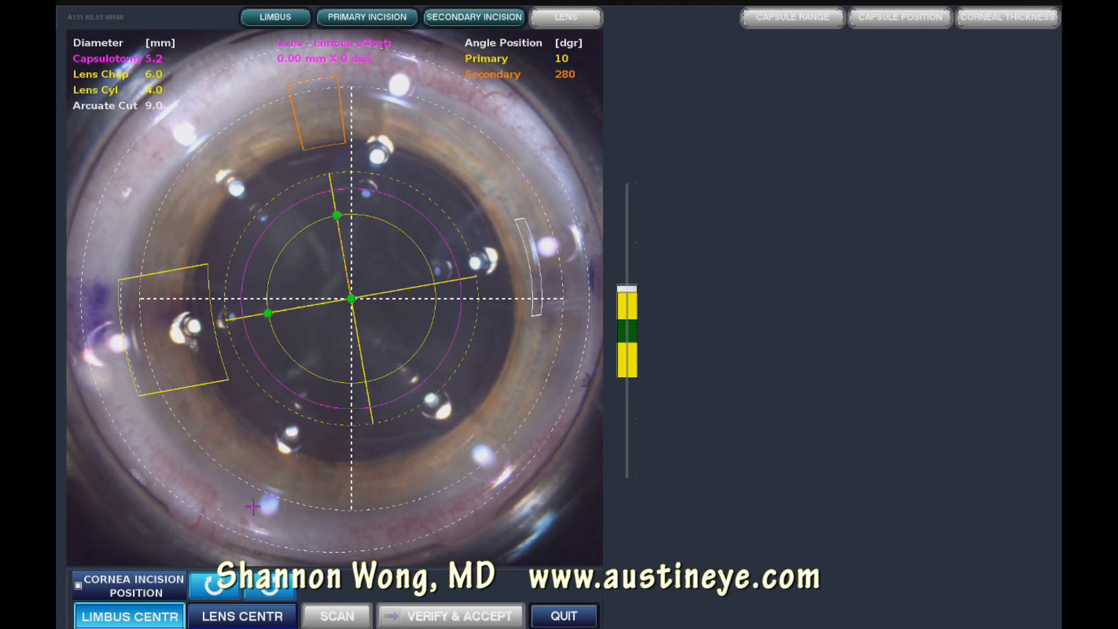
- Rotate the incisions to Primary 19° and Secondary 289°, then shift the left incision box farther left
left_click(272, 596)
left_click(272, 596)
left_click(273, 595)
left_click(272, 595)
left_click(272, 596)
left_click(272, 595)
left_click(273, 595)
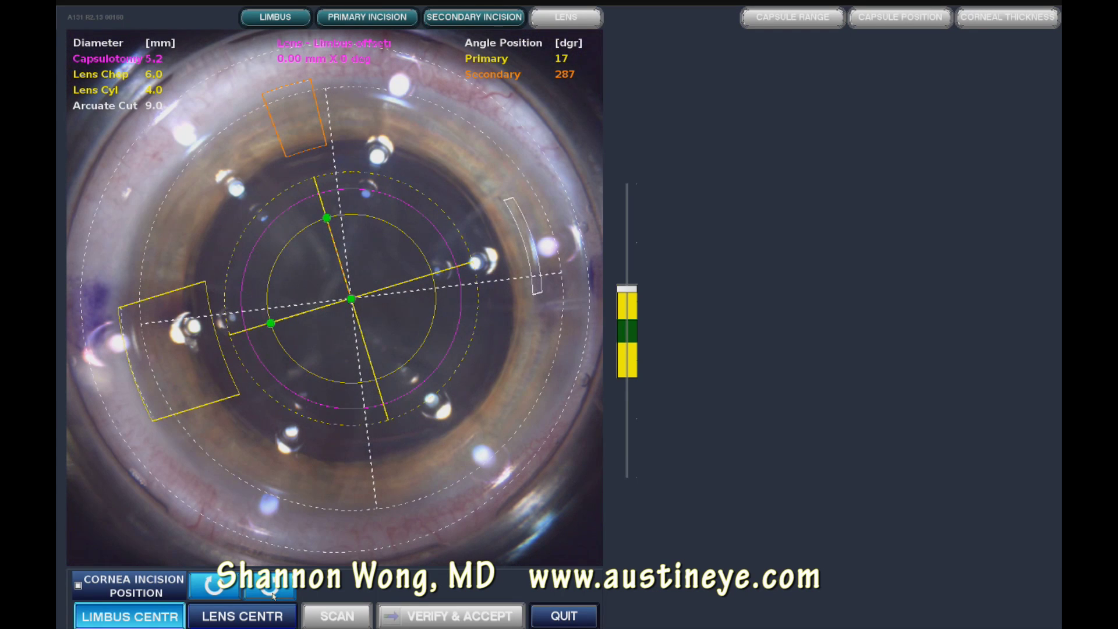
left_click(273, 596)
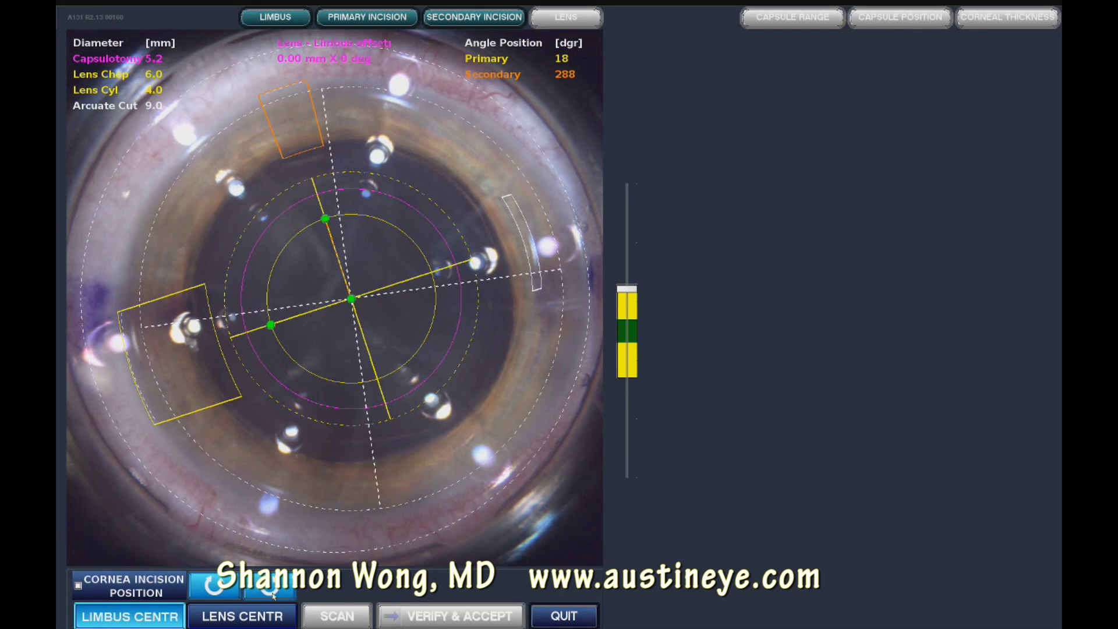
left_click(273, 595)
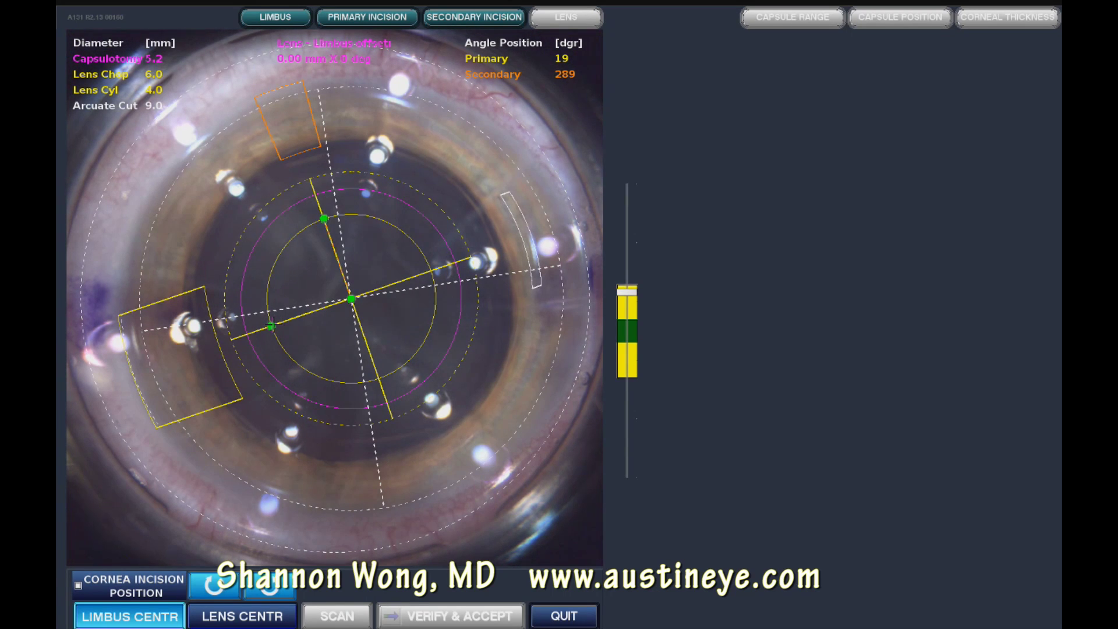
left_click(271, 326)
left_click_drag(132, 374, 123, 377)
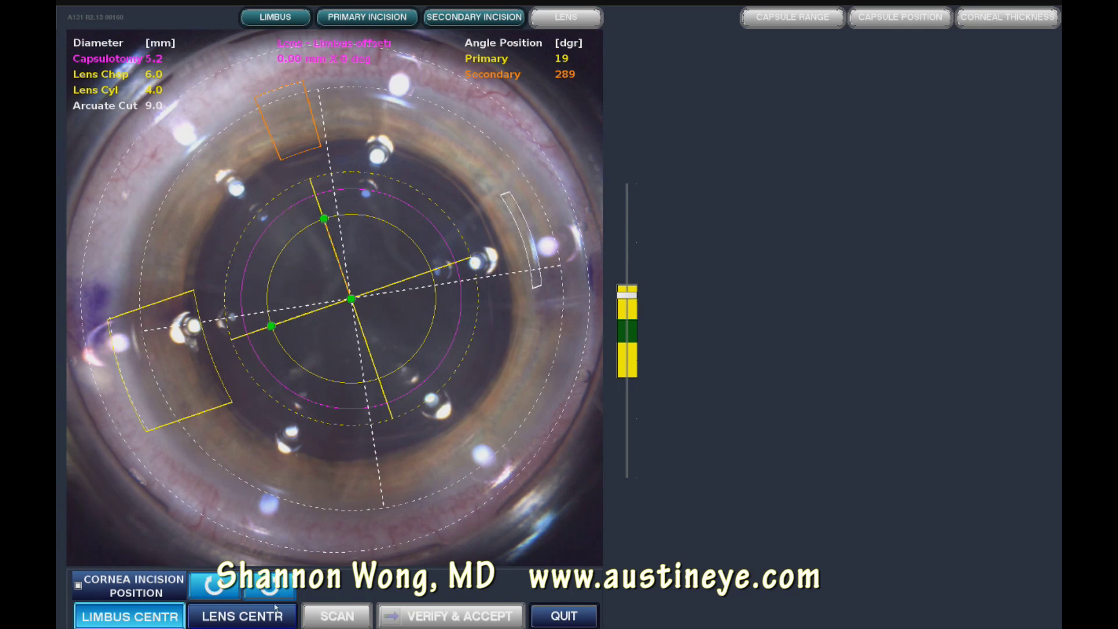
- Switch to LENS CENTR and confirm the treatment's centration on the lens
left_click(260, 621)
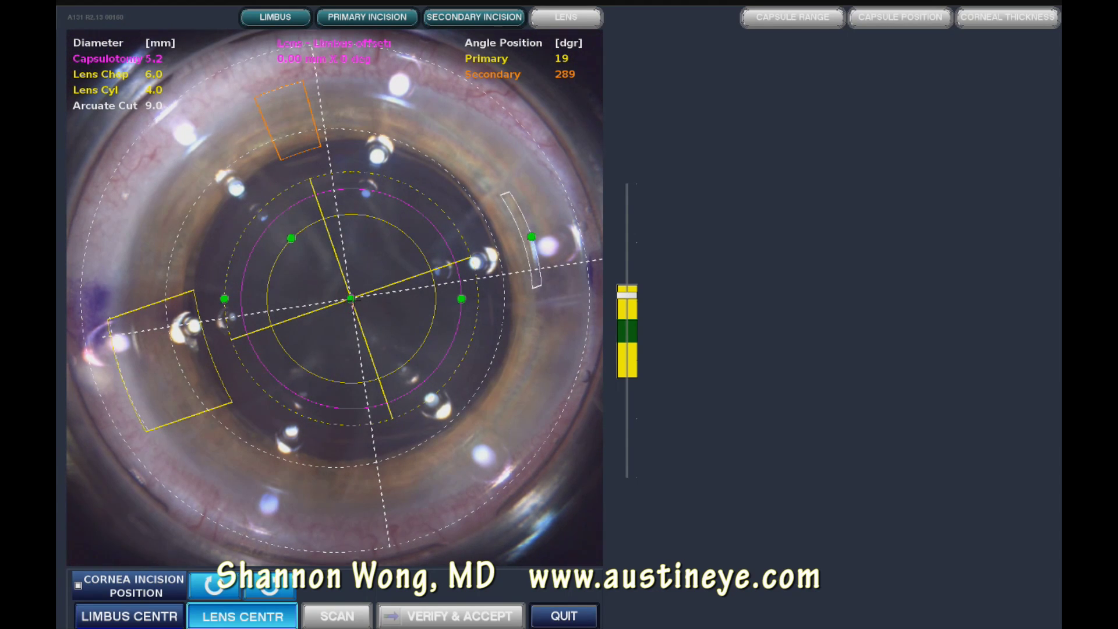
left_click(350, 298)
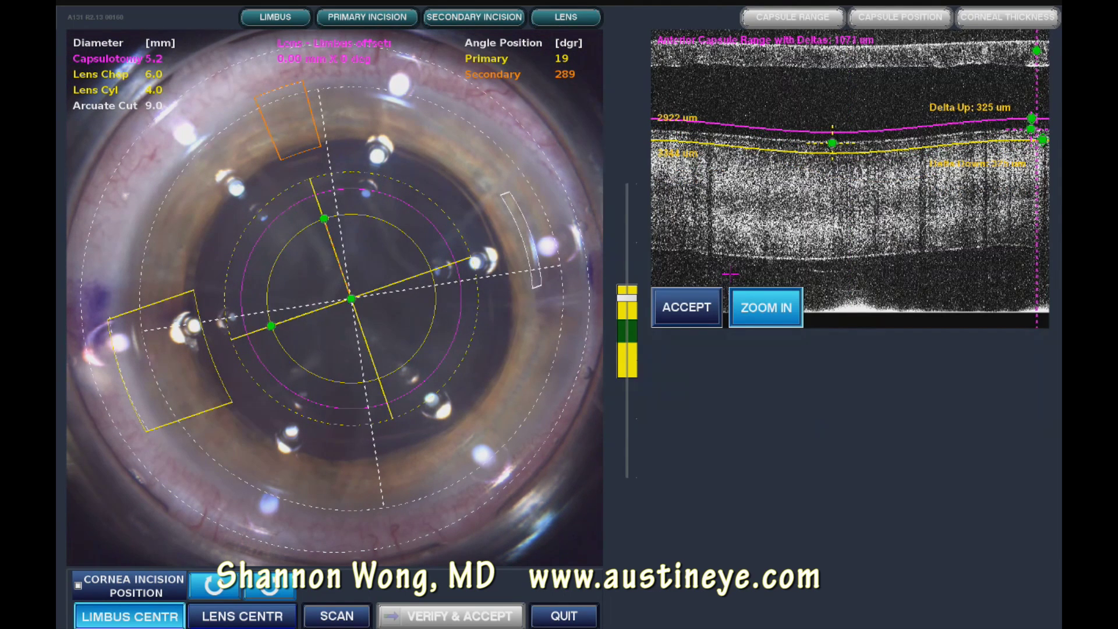
- Zoom the capsule range graph, shift the curves to 1116 um, and accept the anterior capsule range
left_click(776, 301)
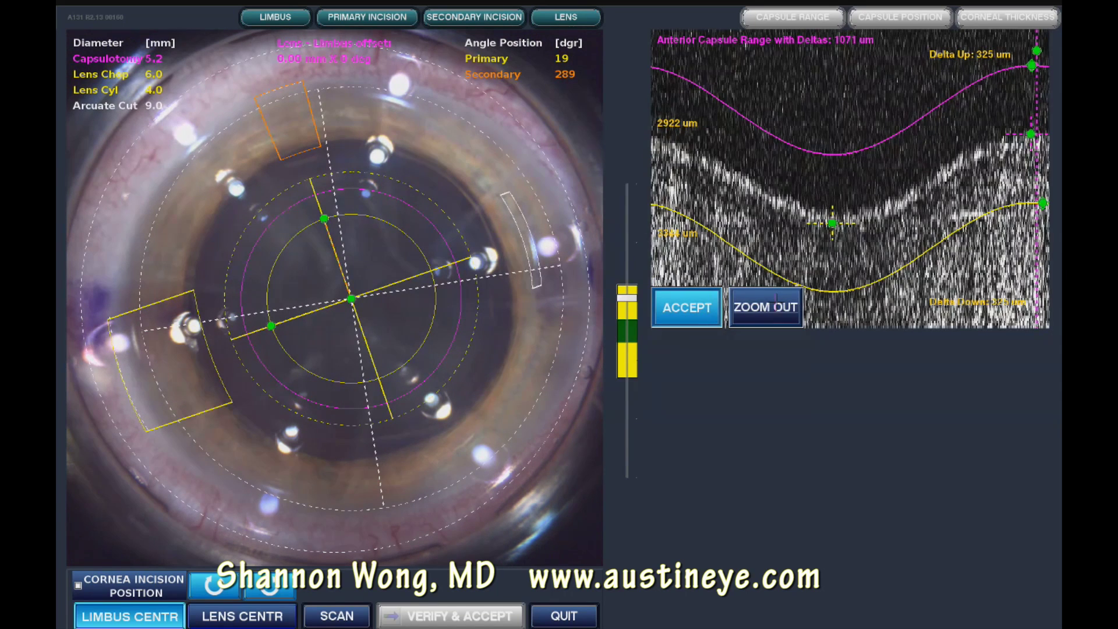
left_click(833, 223)
left_click_drag(833, 223, 836, 231)
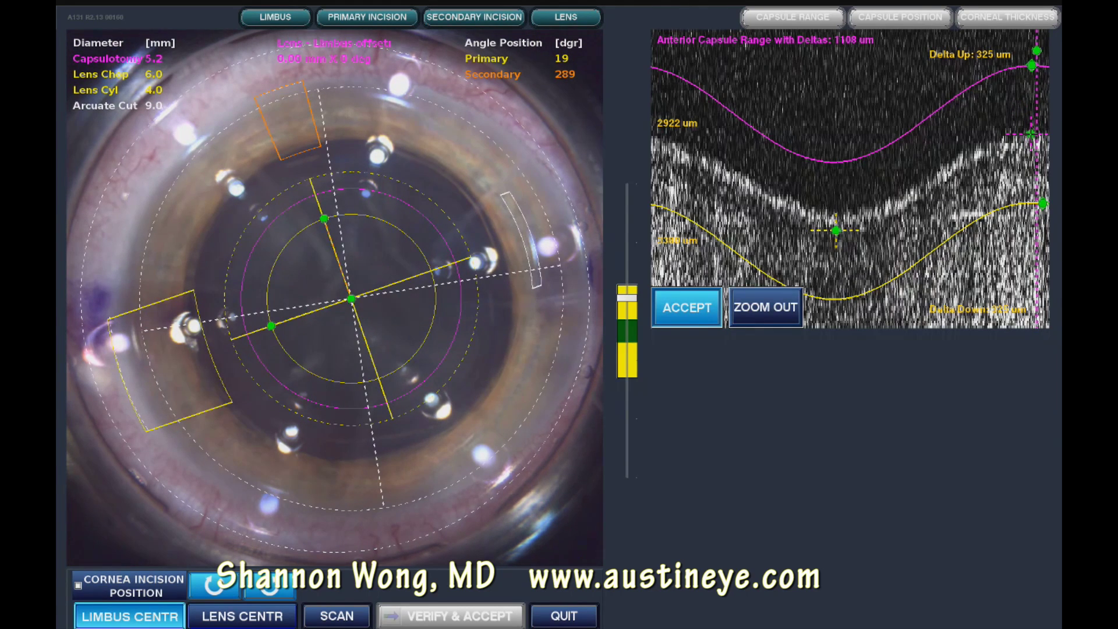
left_click_drag(1031, 134, 1036, 133)
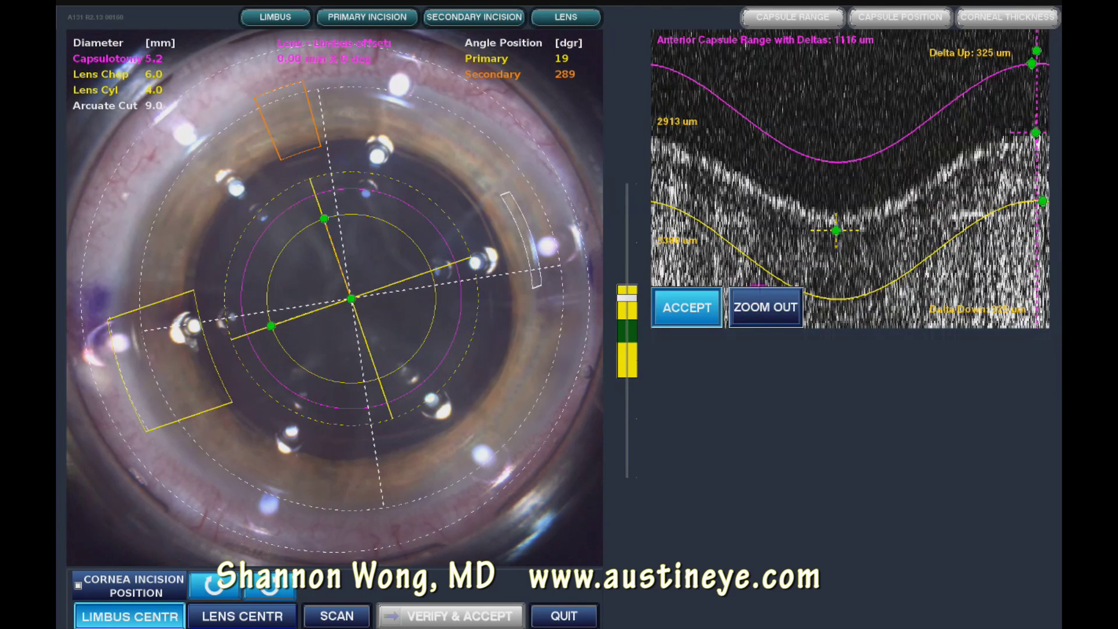
left_click(702, 306)
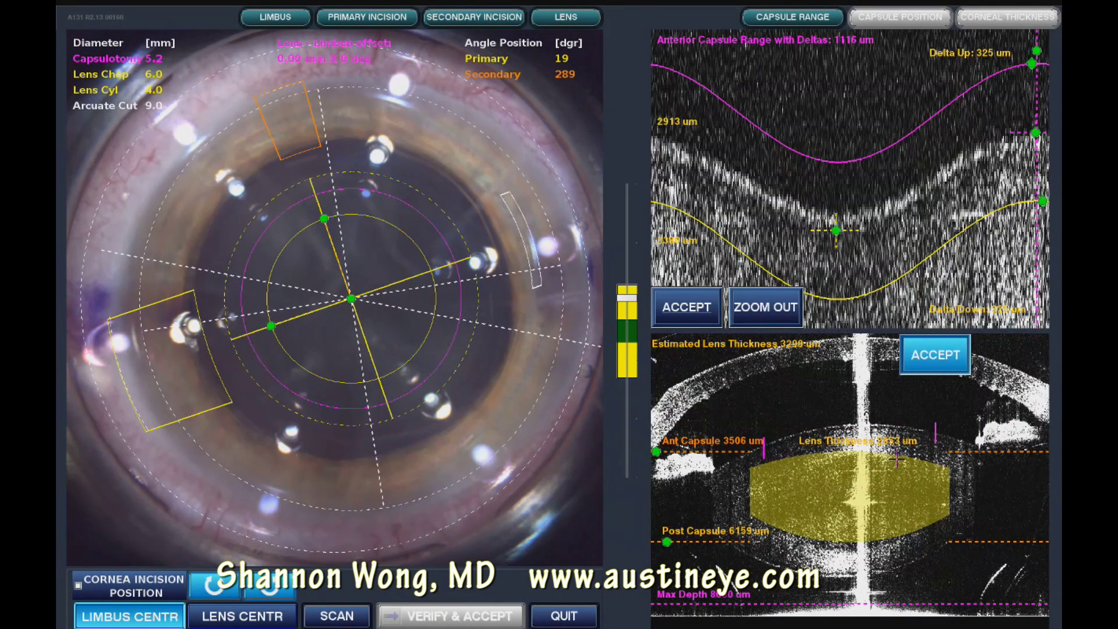
- Accept the lens capsule position and the incision cornea thickness checks
left_click(929, 350)
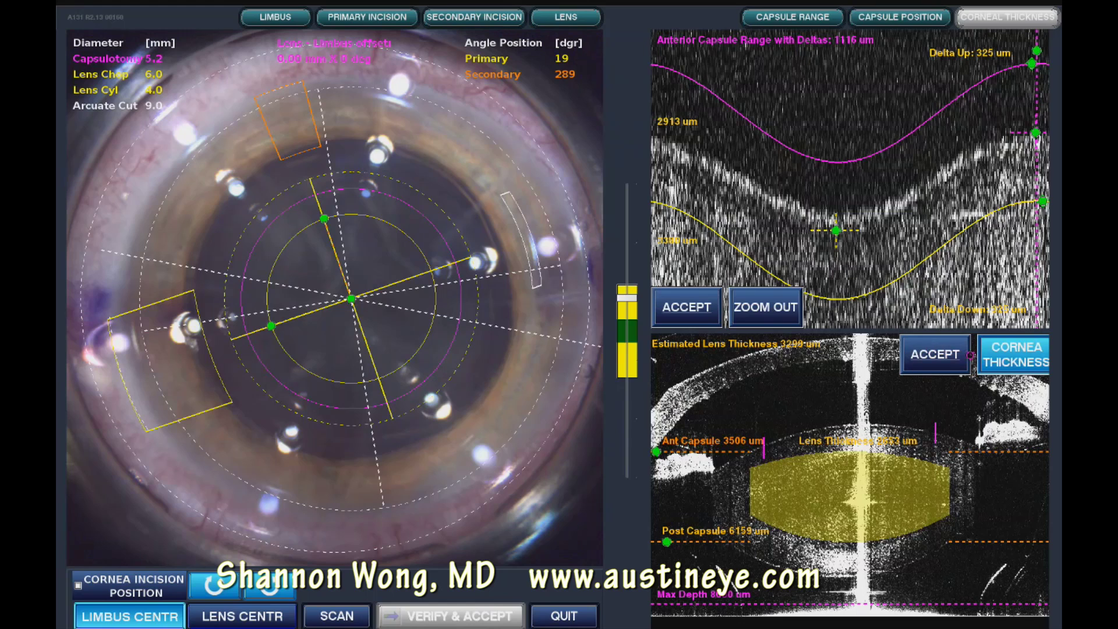
left_click(1008, 356)
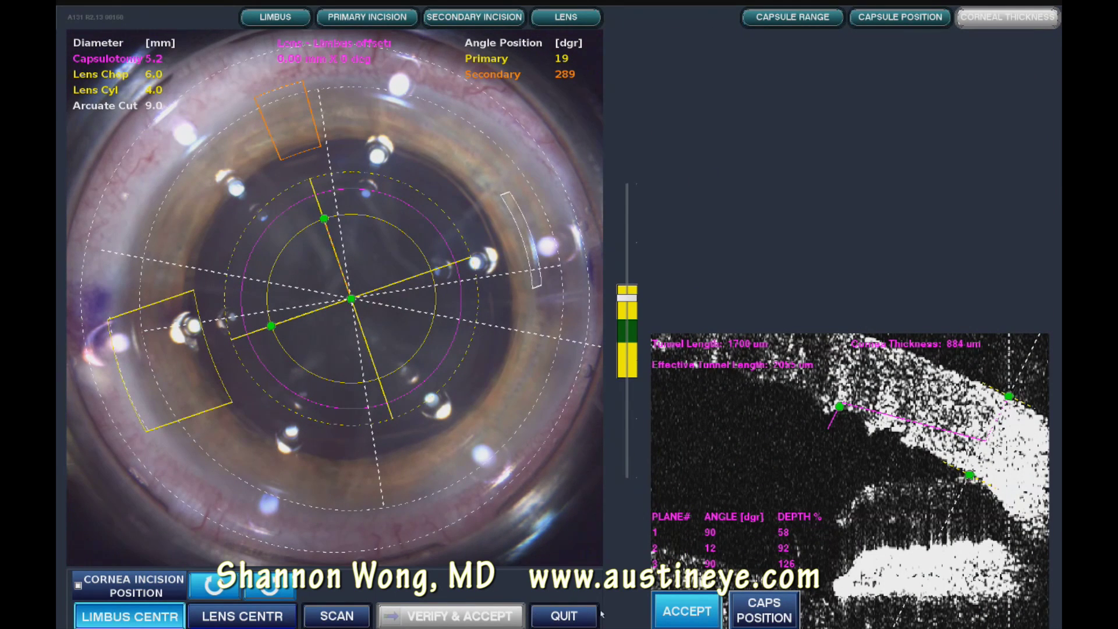
left_click(696, 617)
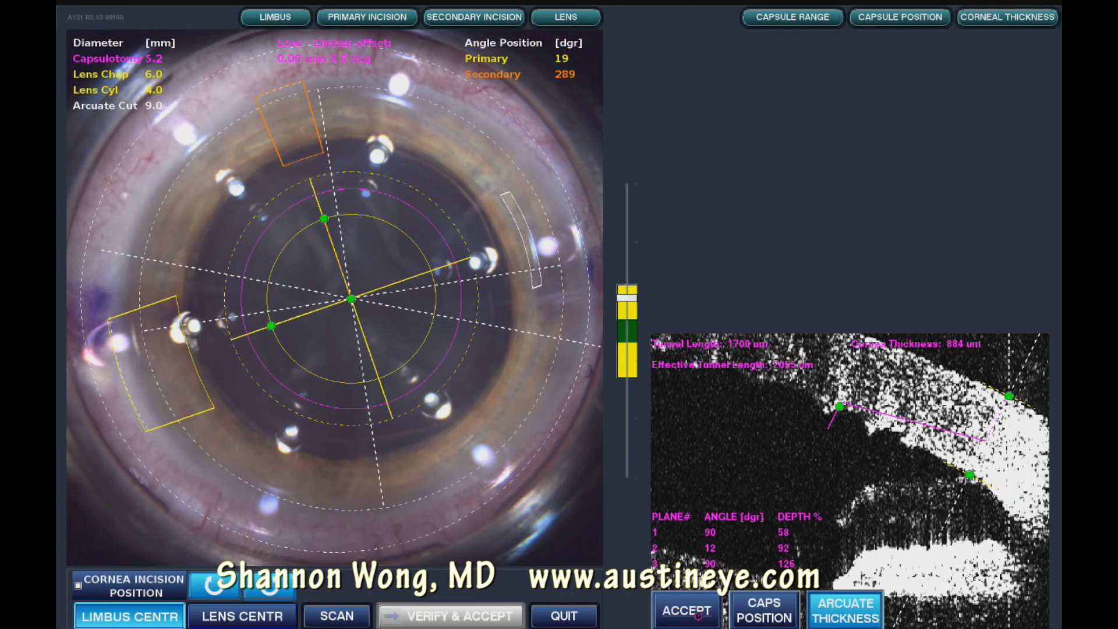
left_click(842, 618)
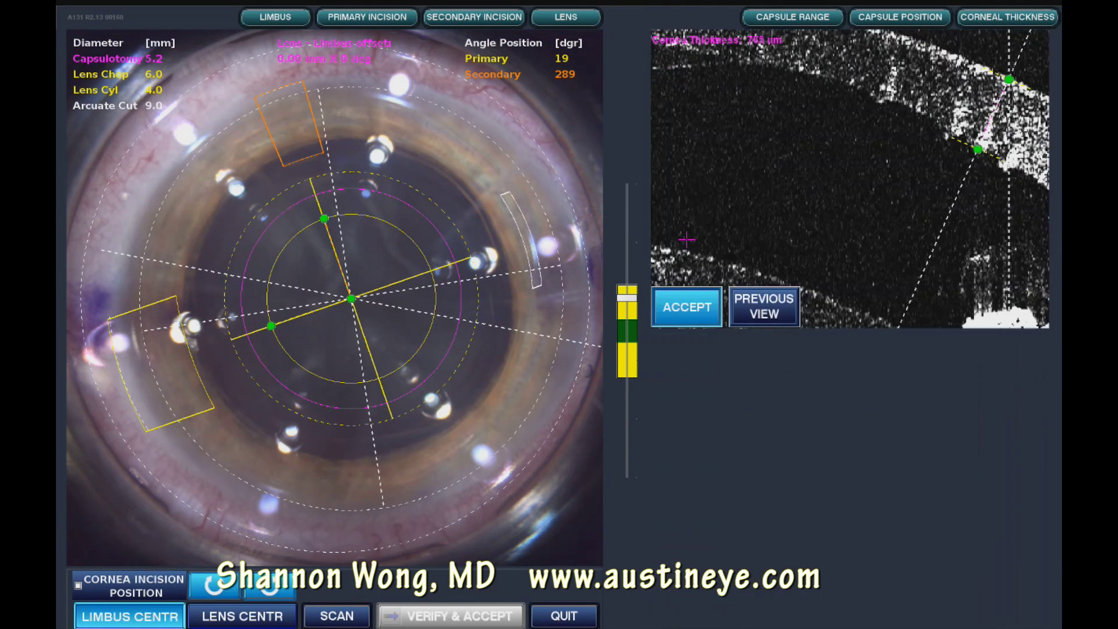
- Accept the arcuate cornea thickness and verify and accept the full treatment plan
left_click(674, 305)
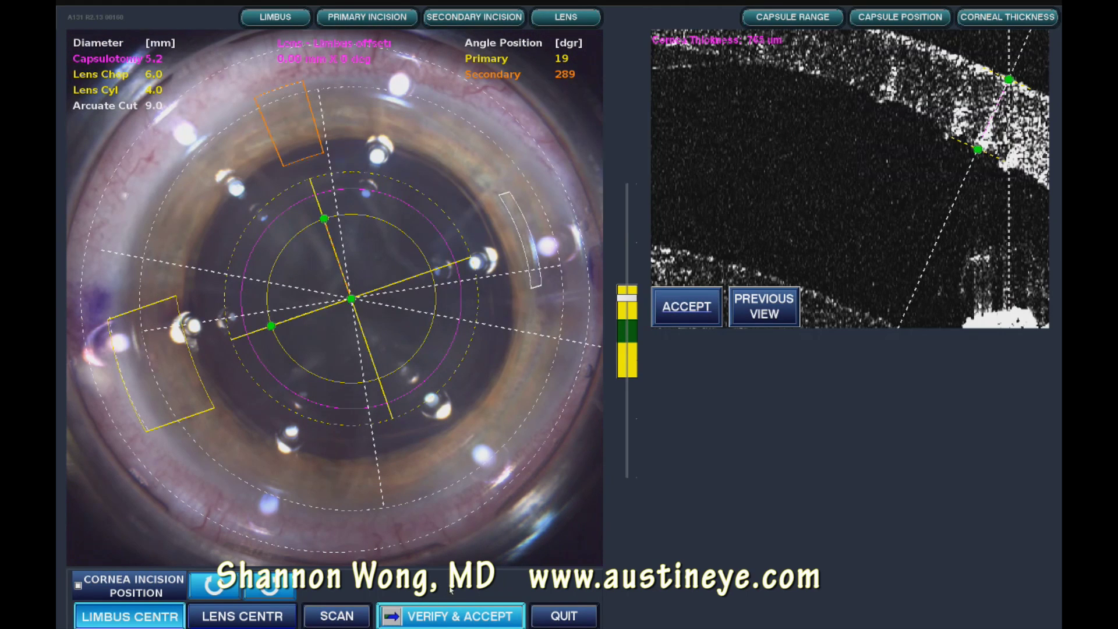
left_click(436, 618)
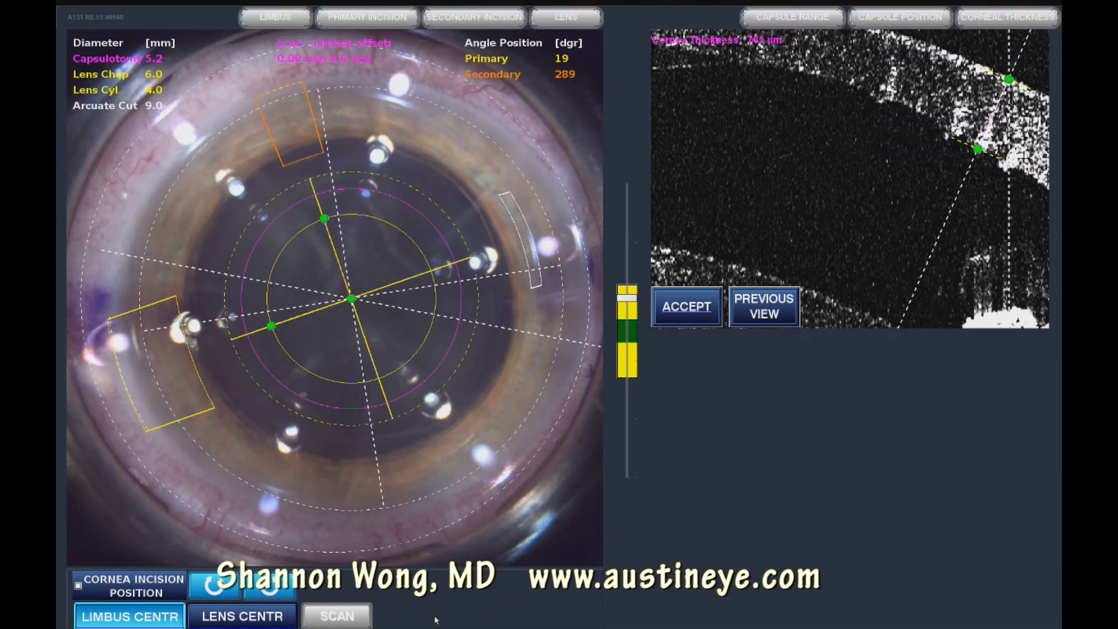